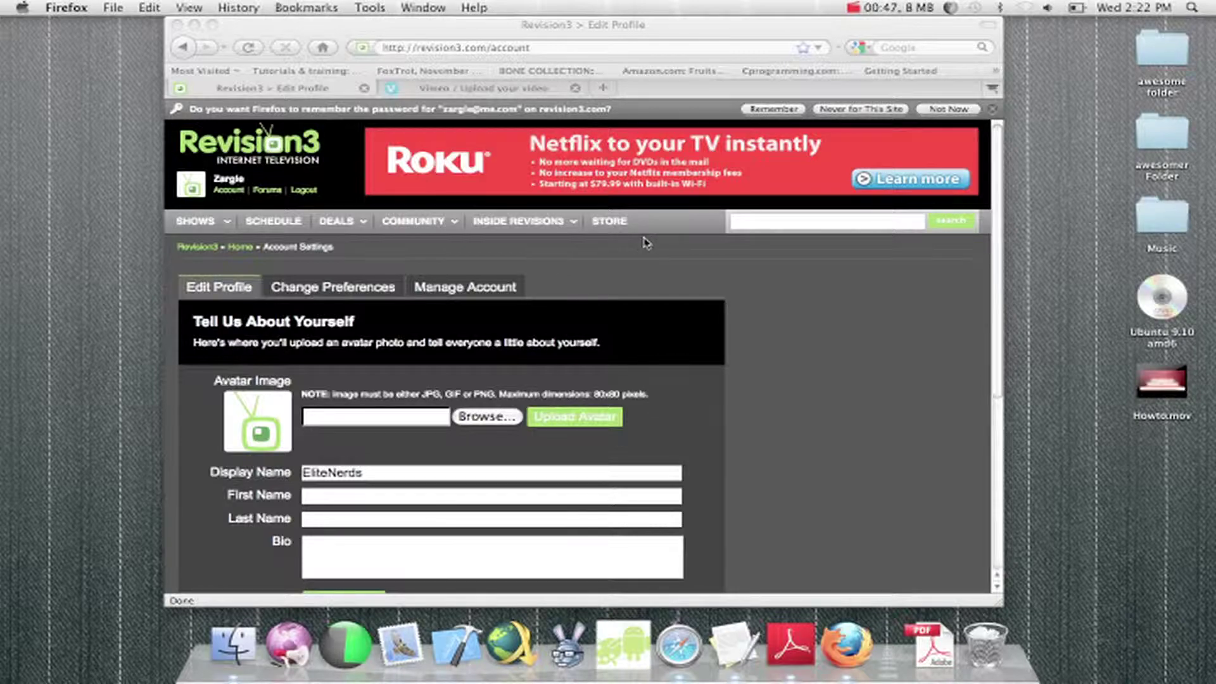
# Bring Firefox forward to show the Revision3 Edit Profile page.
pyautogui.click(338, 99)
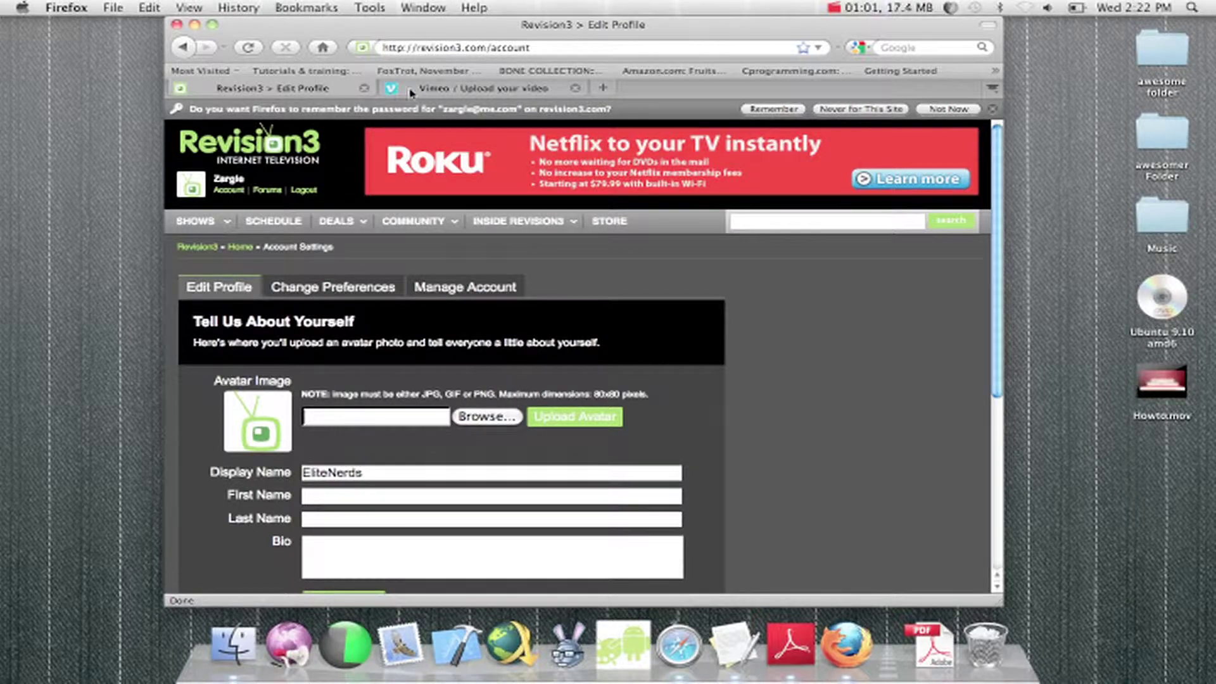
# Switch to the Vimeo tab and review its upload rules and weekly upload limit.
pyautogui.click(442, 90)
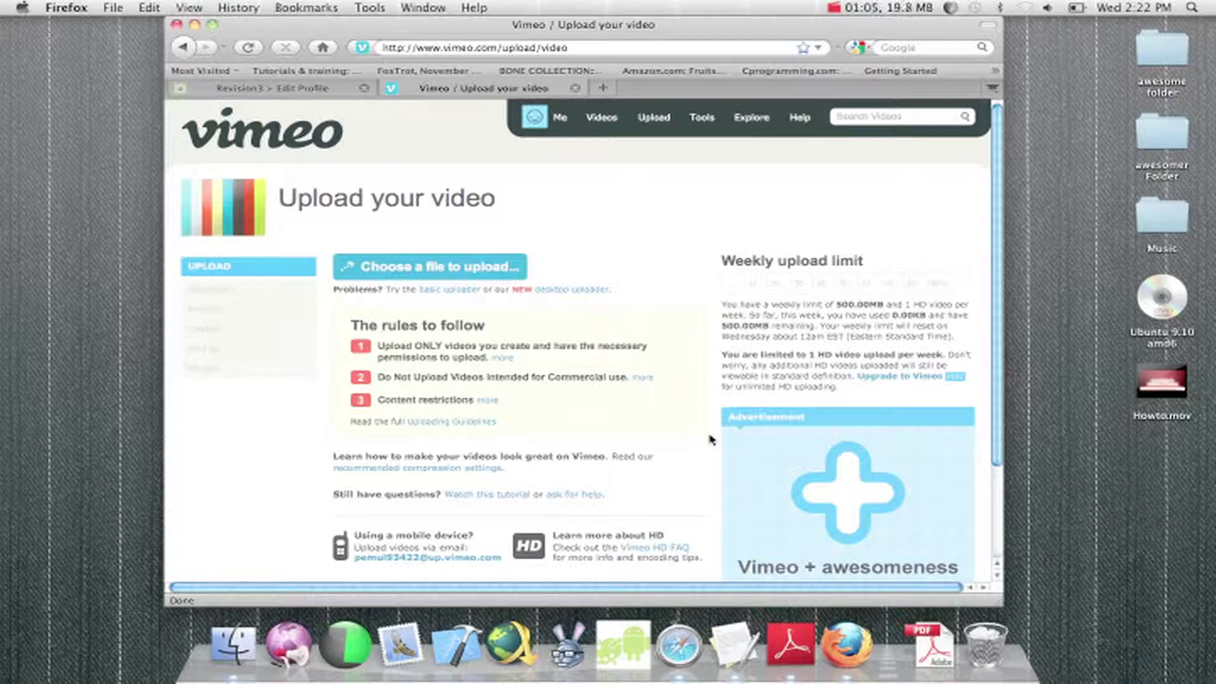
pyautogui.scroll(-3, 697, 250)
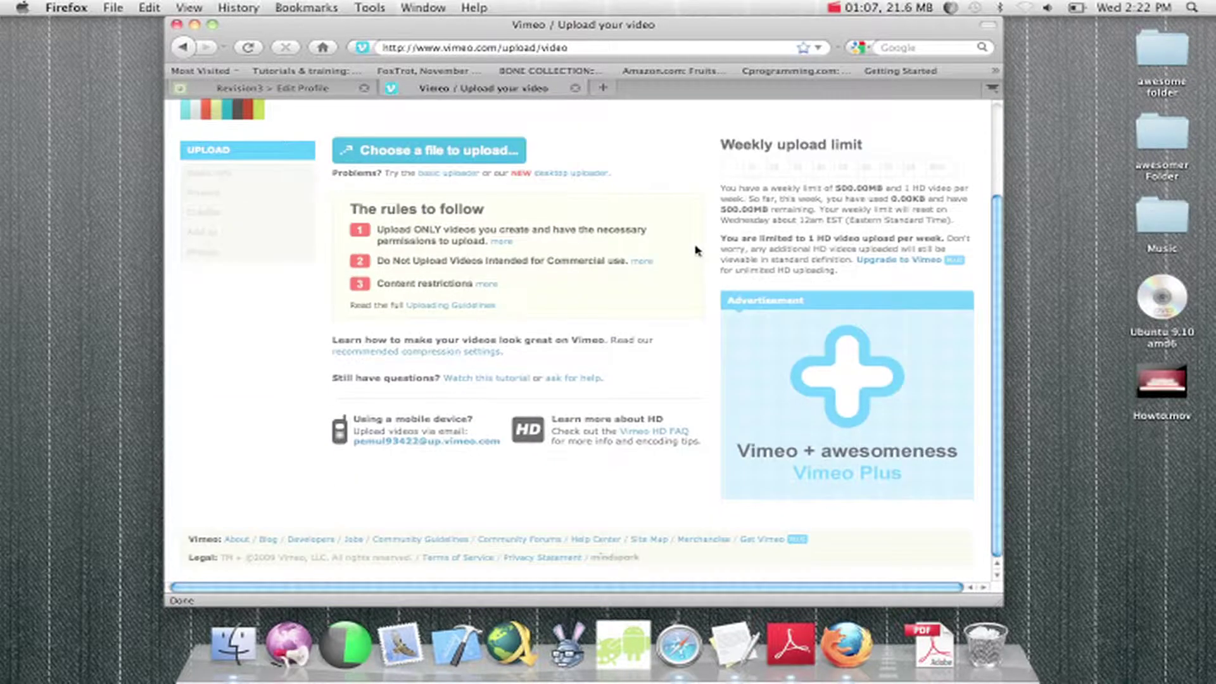
pyautogui.scroll(3, 711, 321)
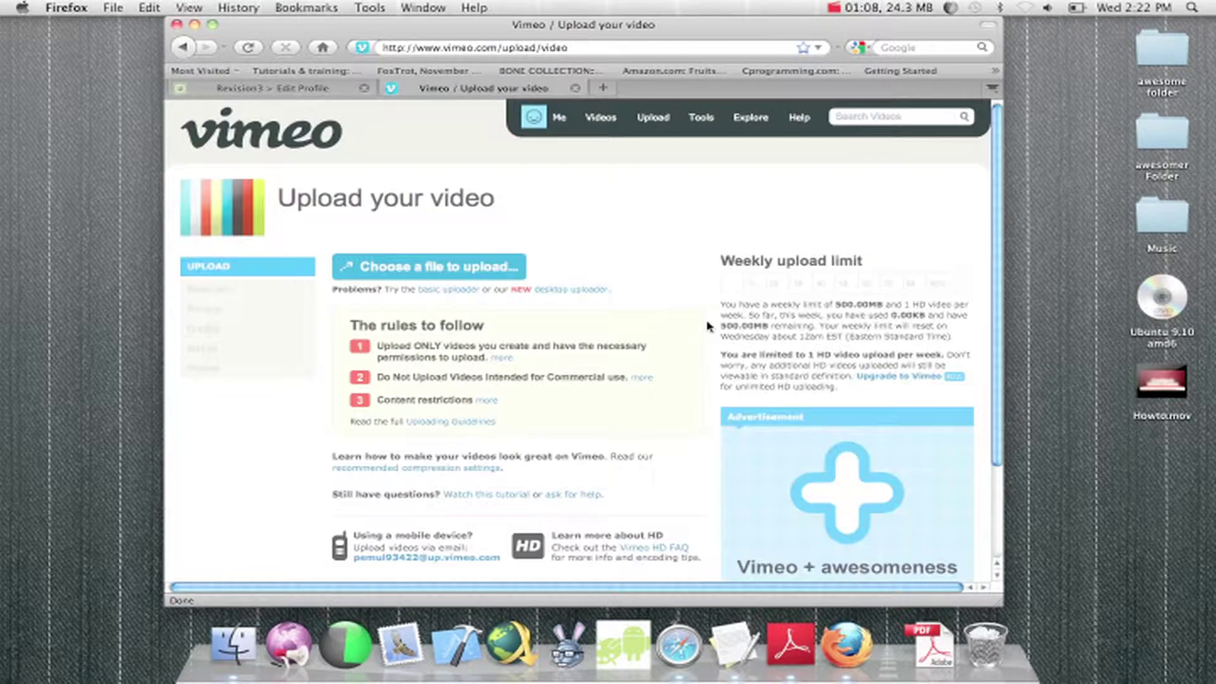
# Create a new untitled Camtasia project and move its window aside.
pyautogui.click(294, 91)
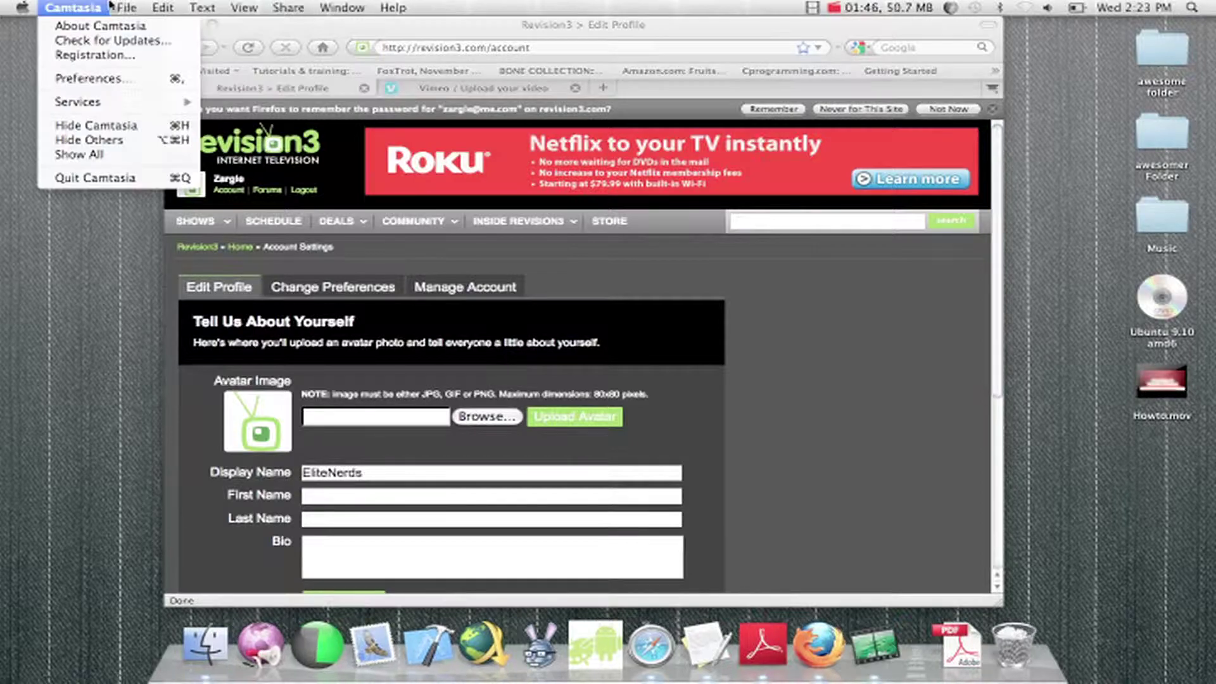
pyautogui.click(158, 22)
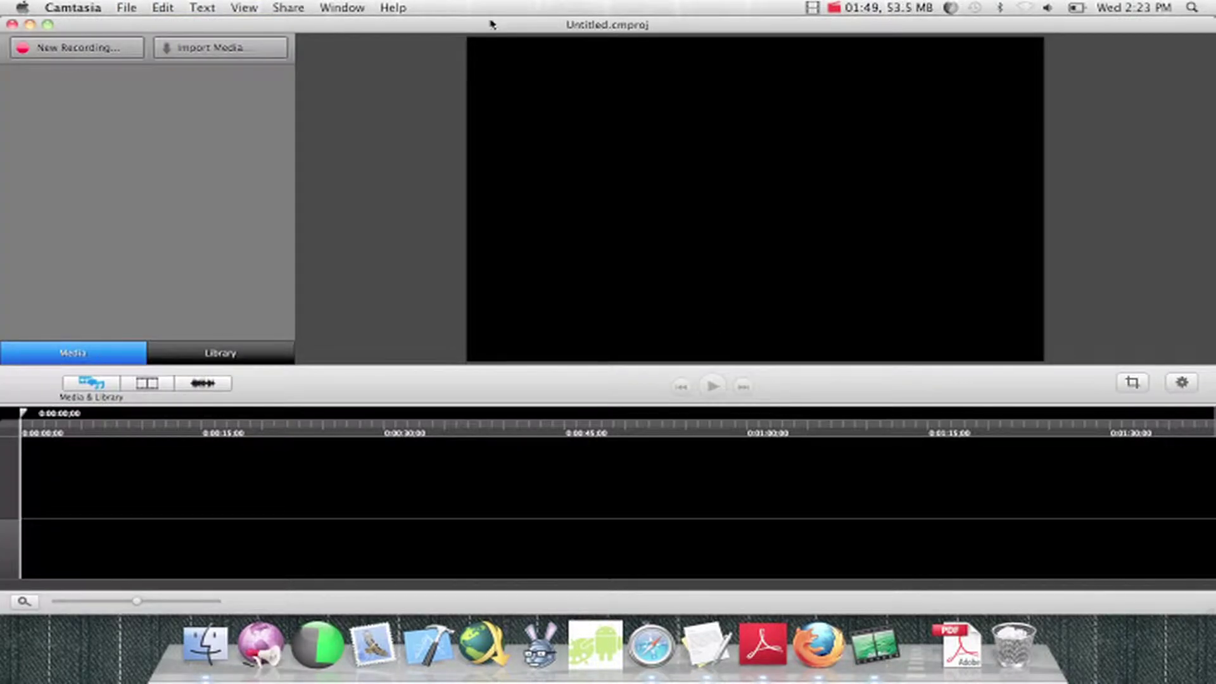
pyautogui.moveTo(491, 24); pyautogui.dragTo(752, 12)
pyautogui.click(71, 7)
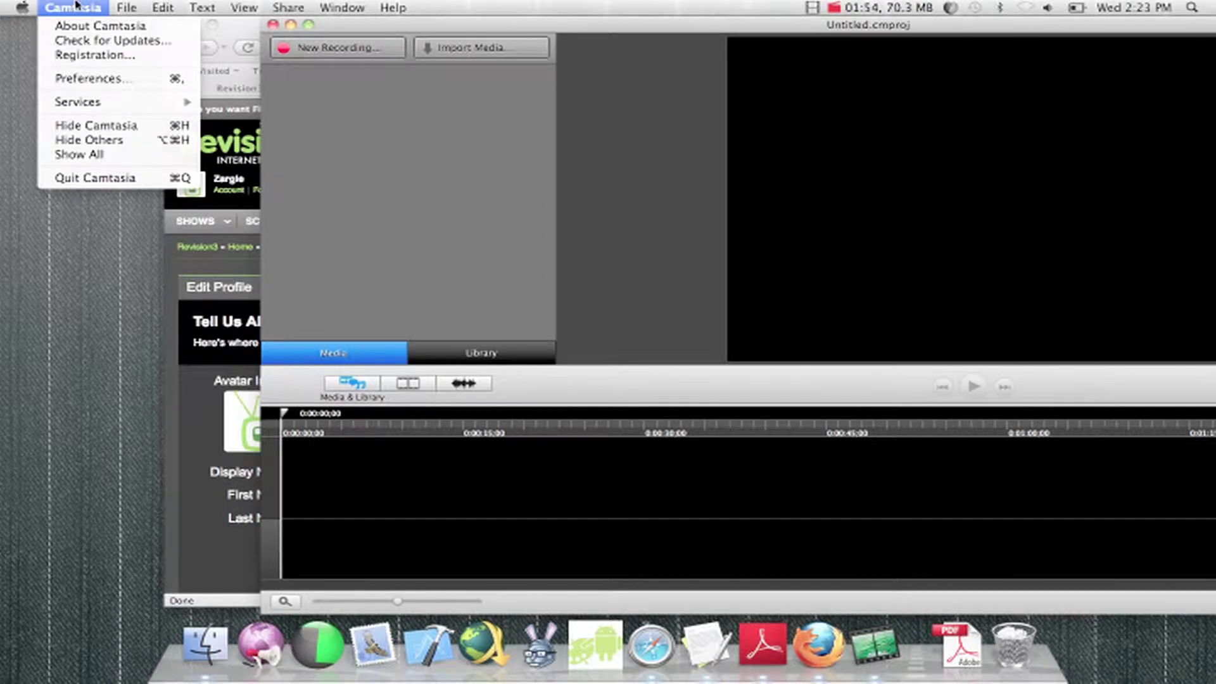
# Look through the menus for export commands, then drag Howto.mov from the desktop into the project.
pyautogui.click(75, 6)
pyautogui.click(237, 7)
pyautogui.click(276, 7)
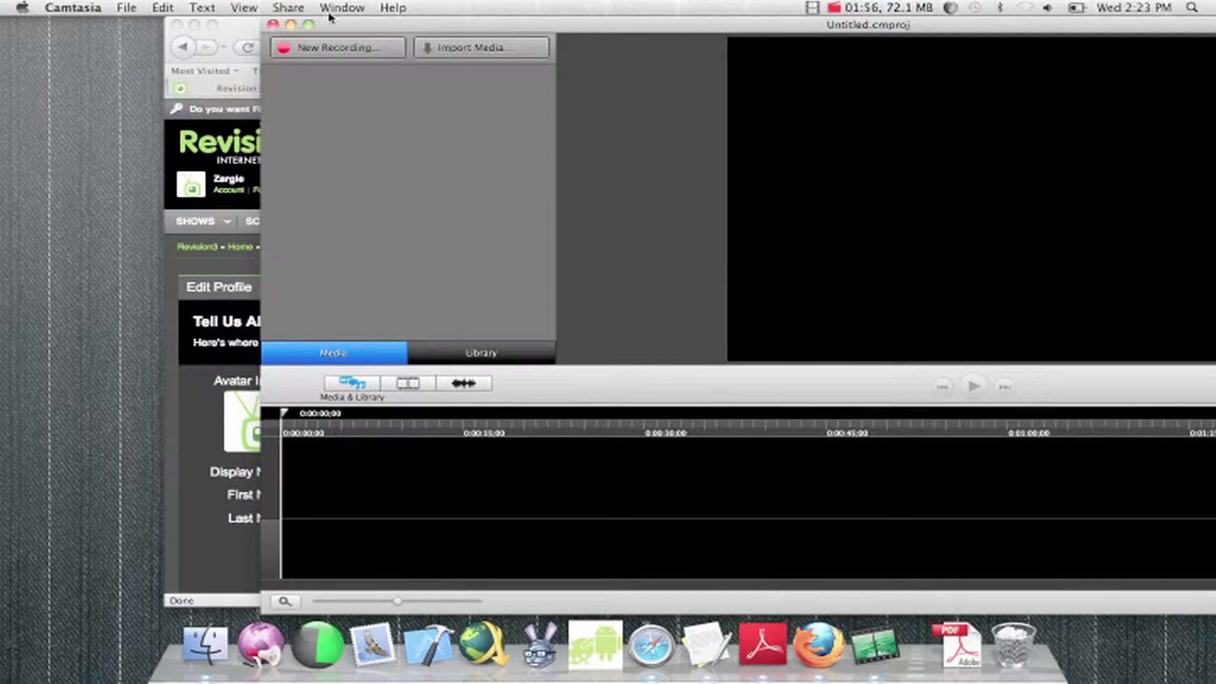
pyautogui.moveTo(349, 25); pyautogui.dragTo(246, 345)
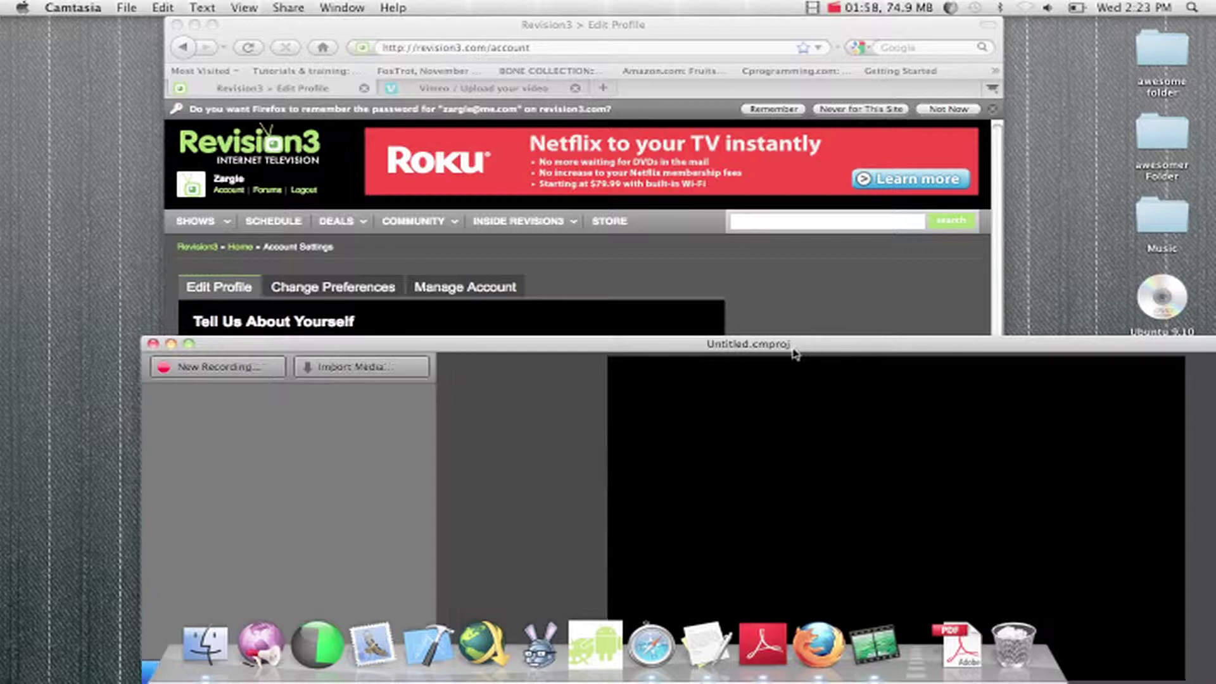
pyautogui.moveTo(785, 347); pyautogui.dragTo(539, 432)
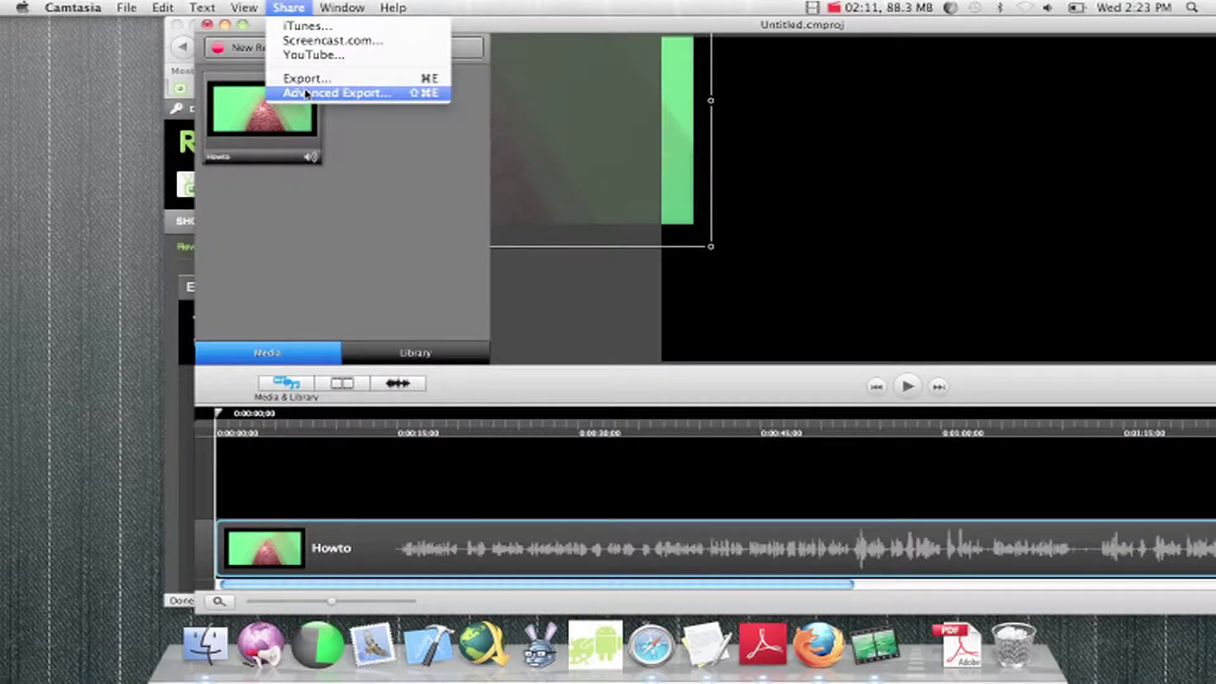
# Set the QuickTime Movie export video to H.264 at 30 fps with best quality.
pyautogui.click(335, 93)
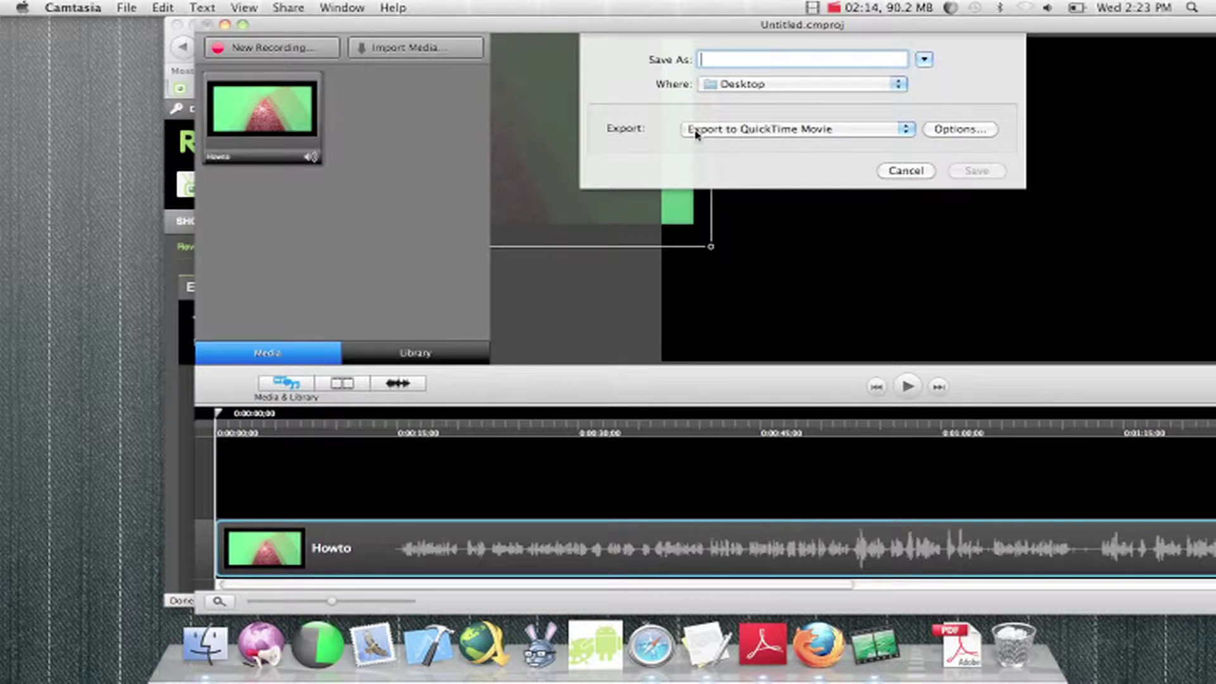
pyautogui.click(963, 130)
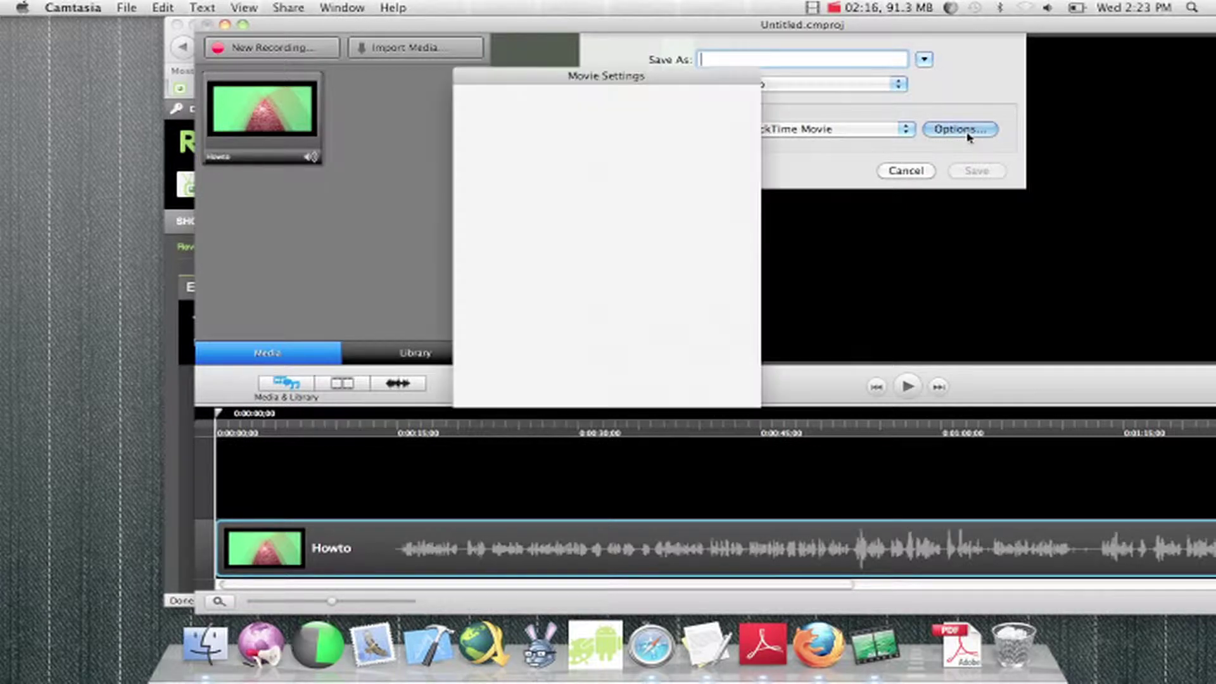
pyautogui.click(527, 116)
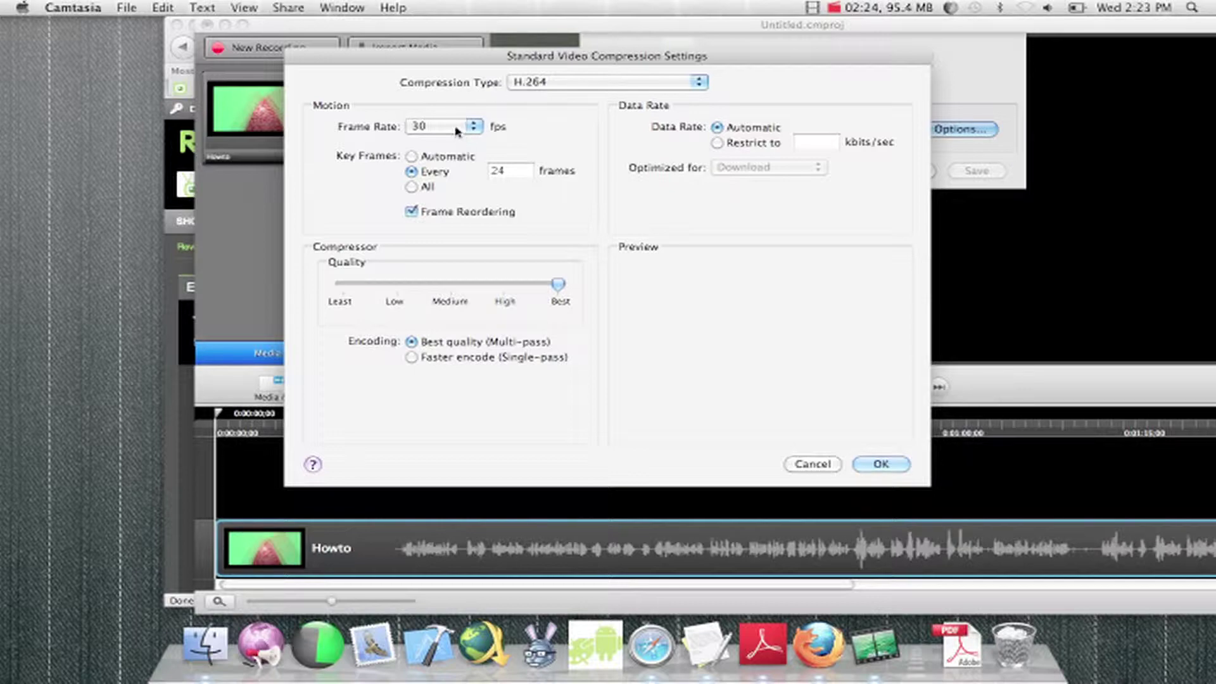
pyautogui.click(456, 132)
pyautogui.click(456, 131)
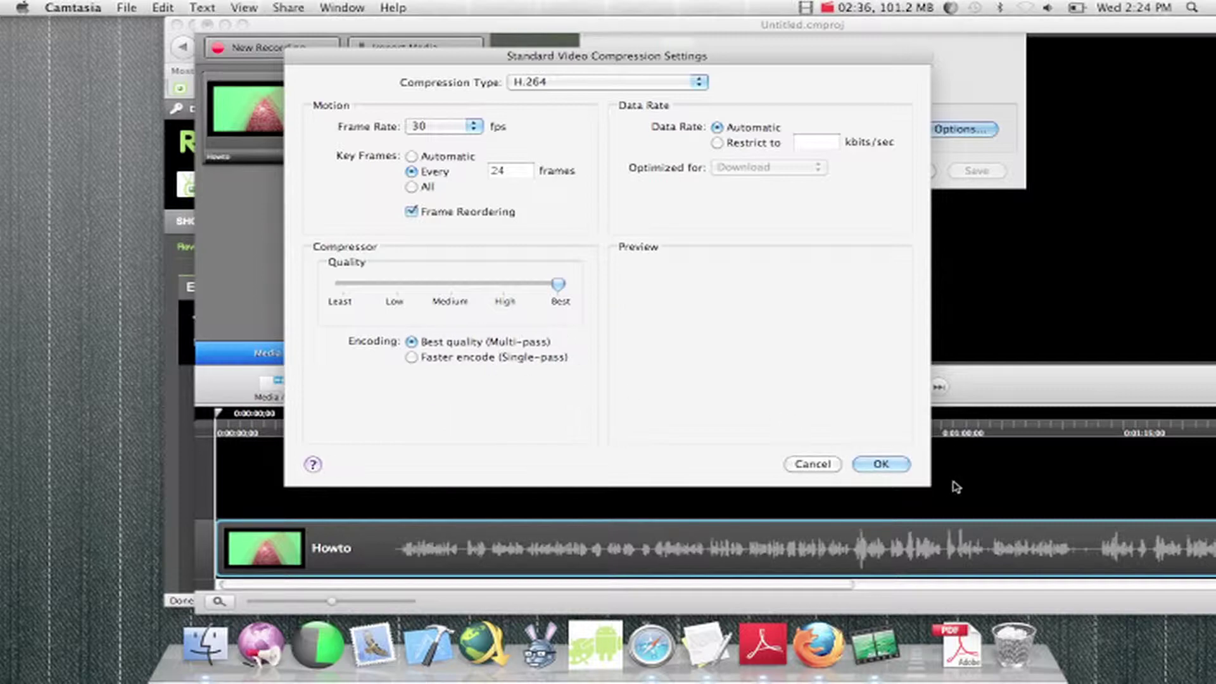
# Accept the video settings and keep export sound as stereo Linear PCM at 48 kHz.
pyautogui.click(834, 465)
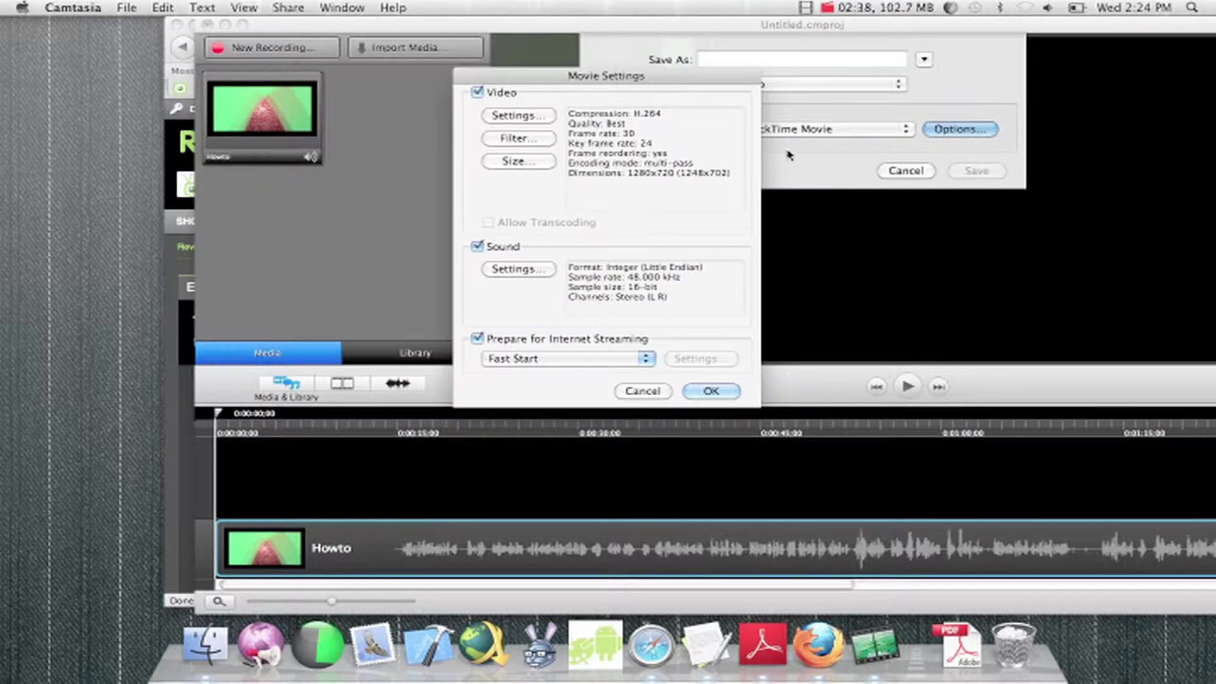
pyautogui.click(516, 268)
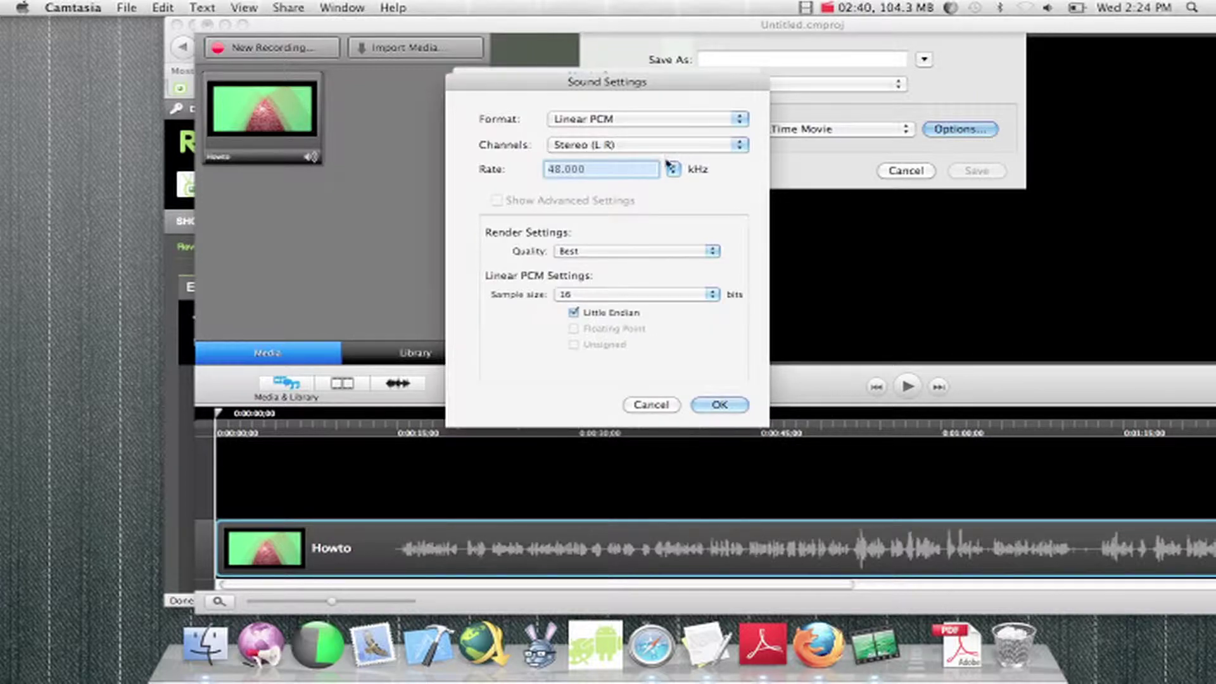
pyautogui.click(594, 146)
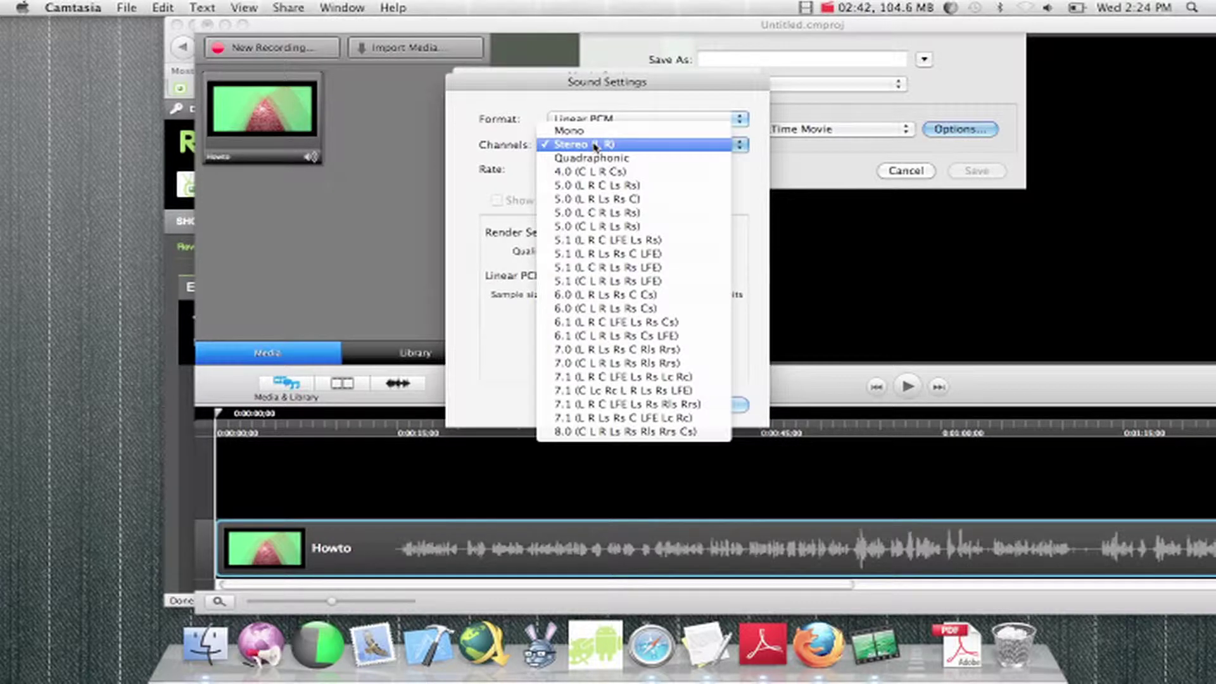
pyautogui.click(524, 141)
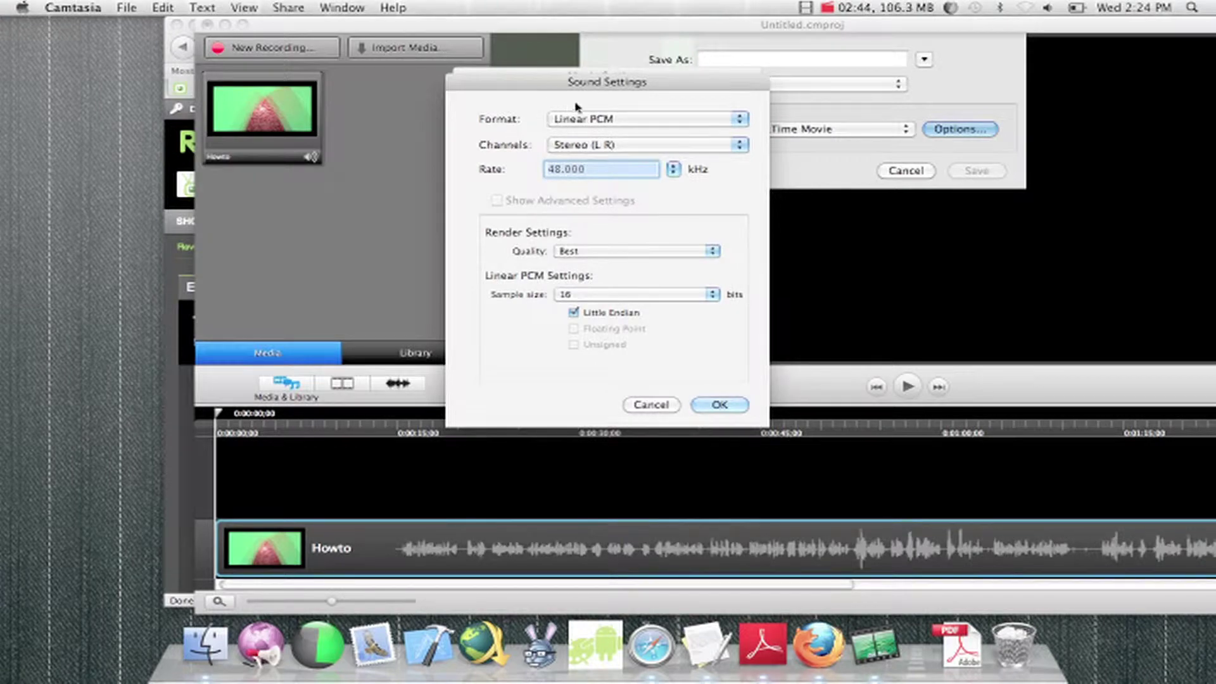
pyautogui.click(593, 119)
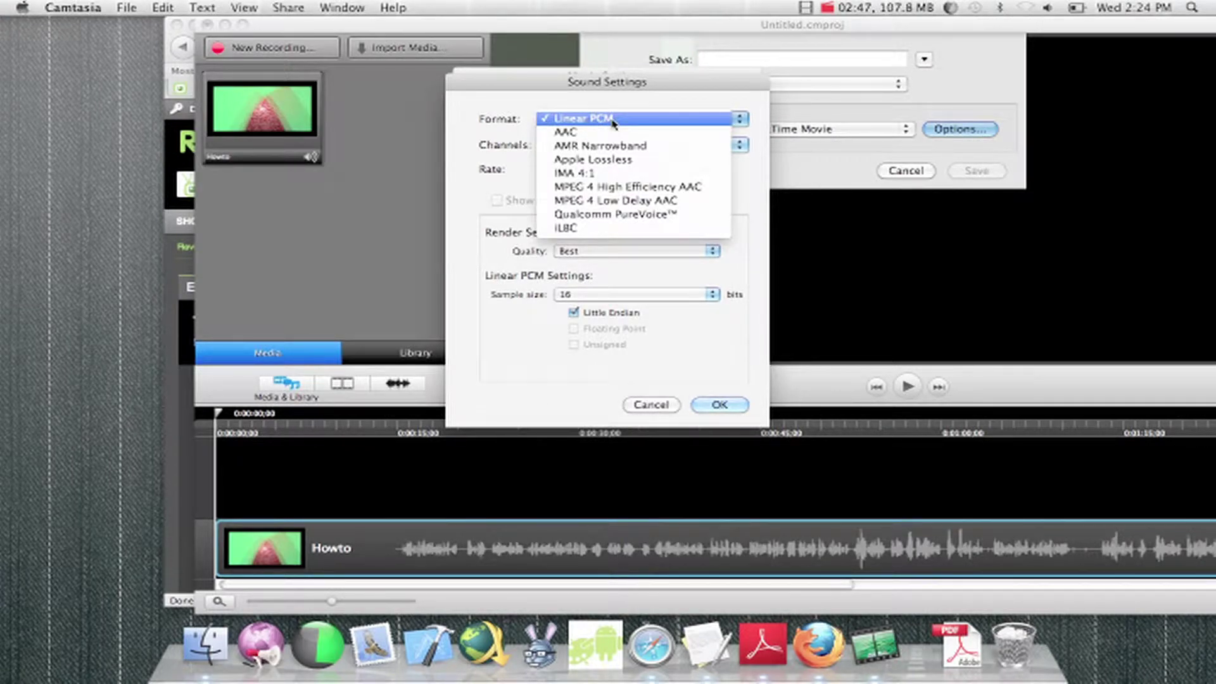
pyautogui.click(613, 120)
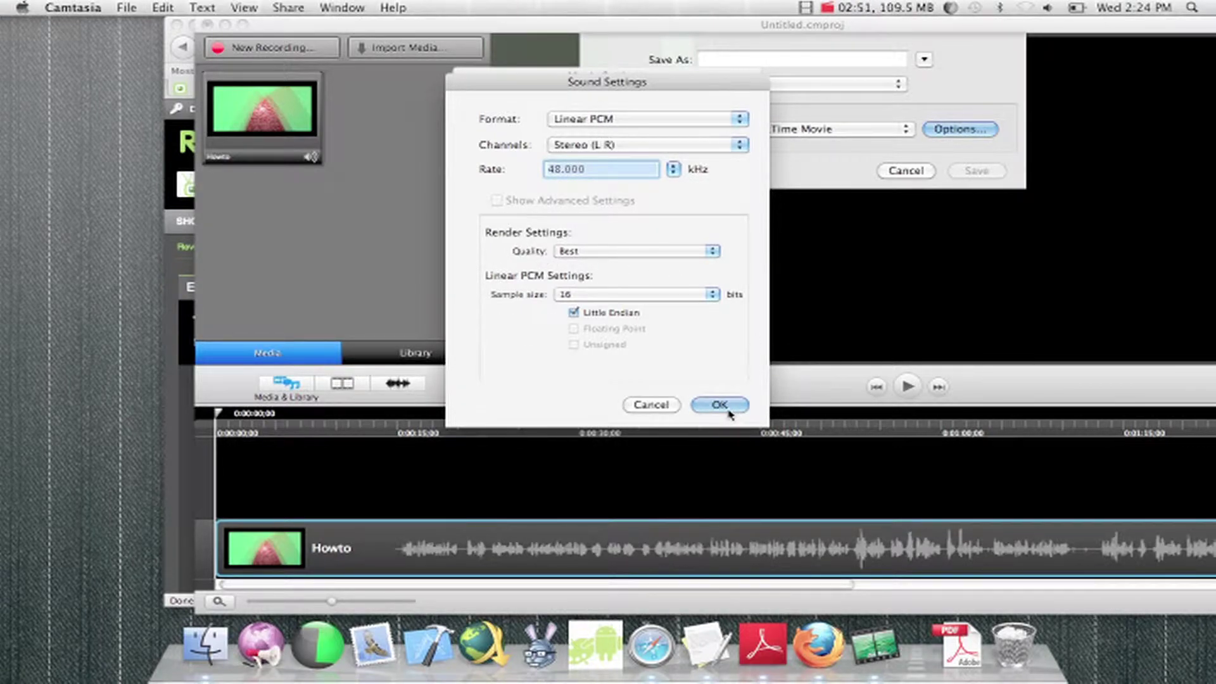
pyautogui.click(725, 410)
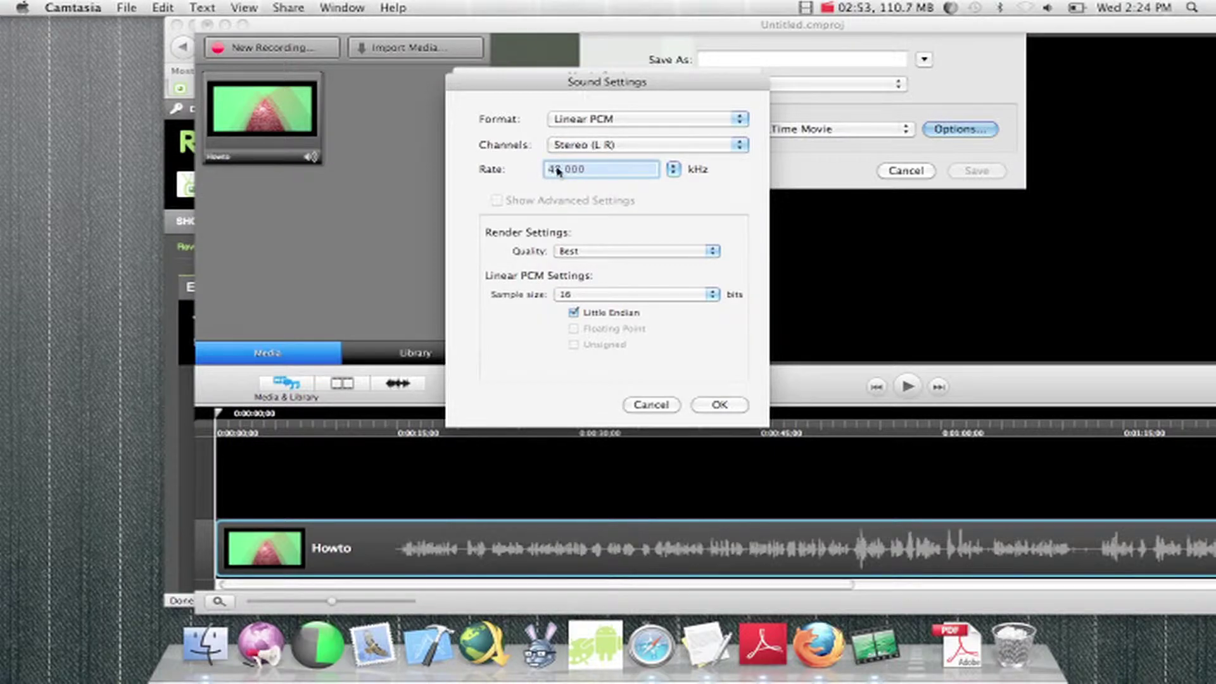
pyautogui.click(568, 171)
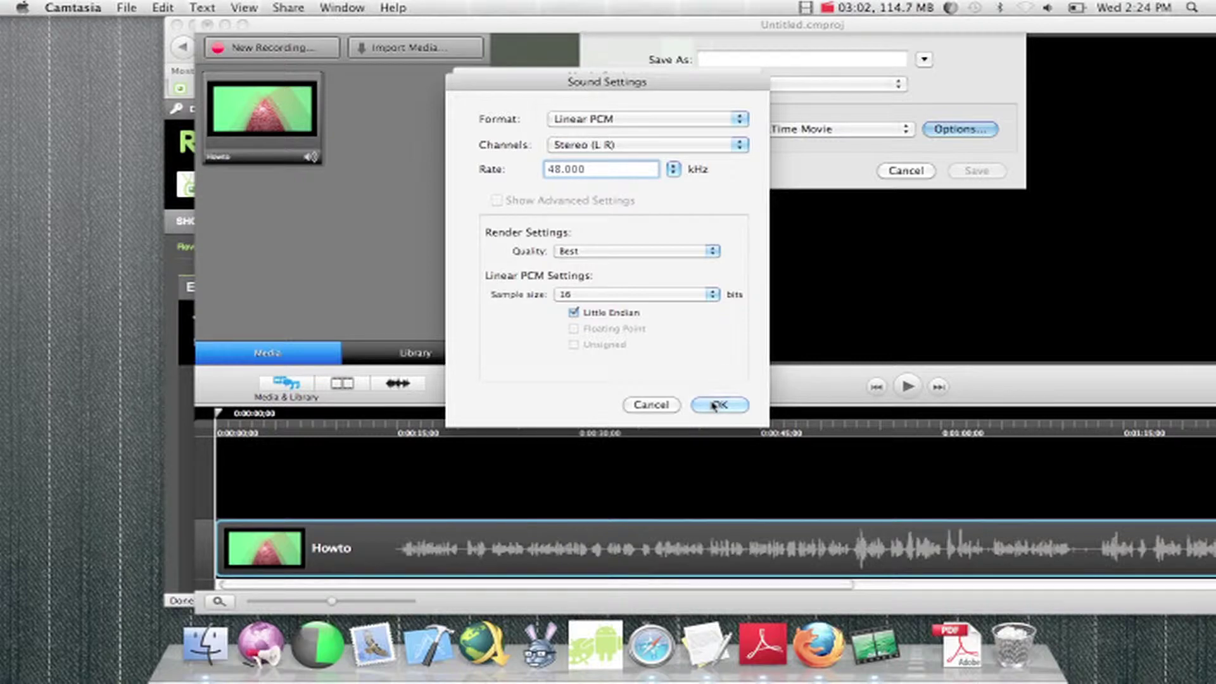
pyautogui.click(715, 405)
# Accept the movie settings, reopen the export size settings and try HD 1440 x 1080.
pyautogui.click(697, 391)
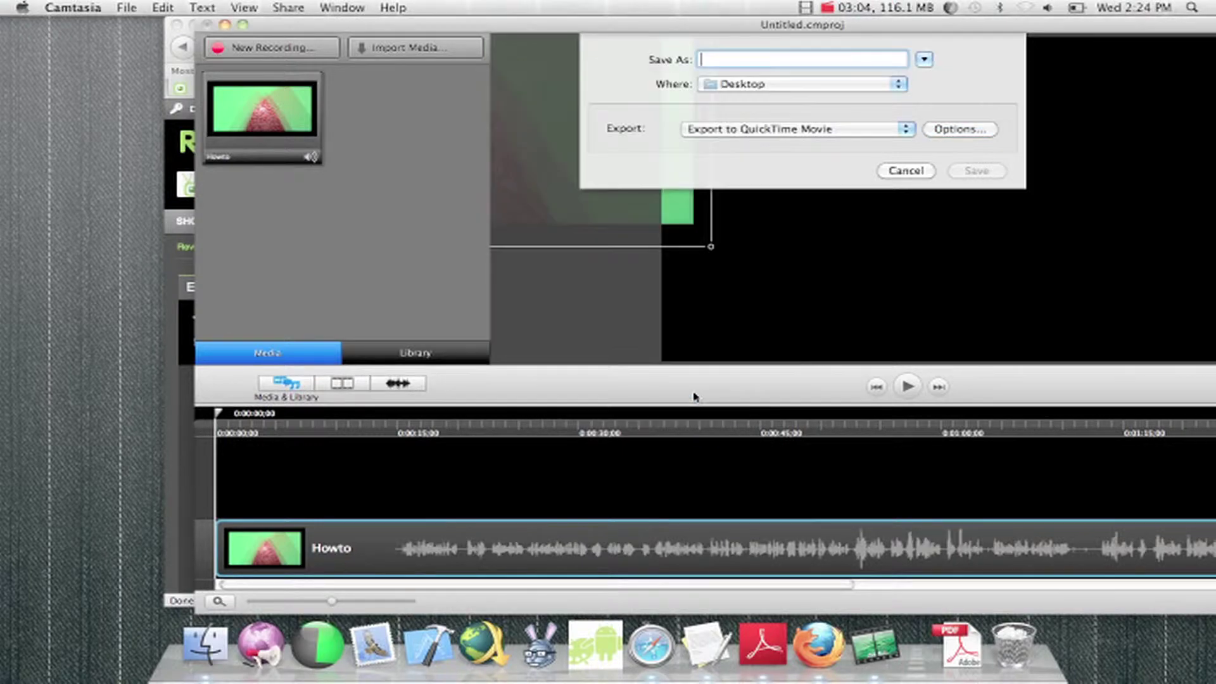
pyautogui.click(946, 133)
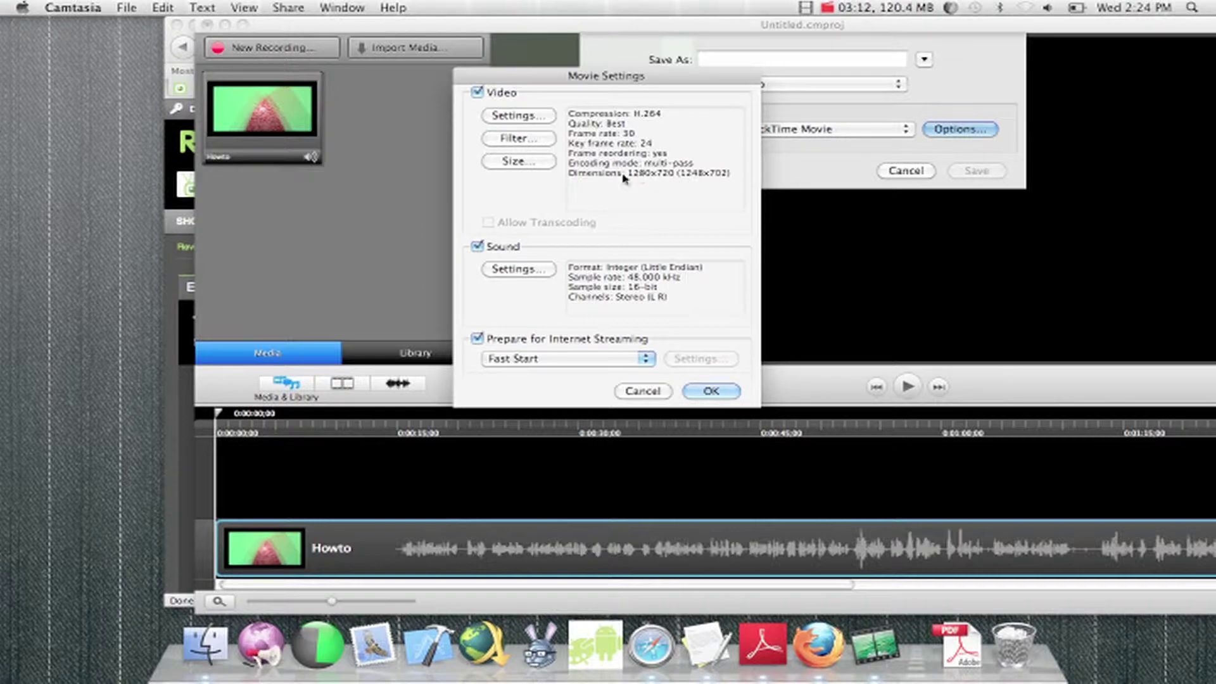
pyautogui.click(519, 162)
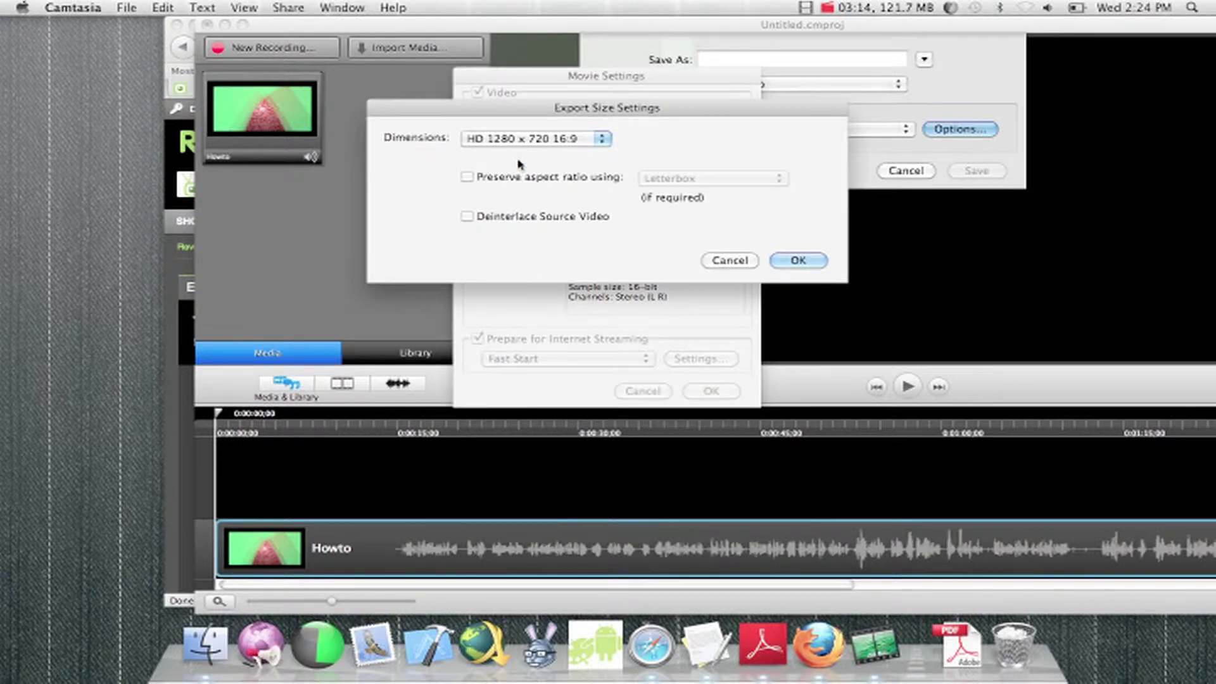
pyautogui.click(498, 141)
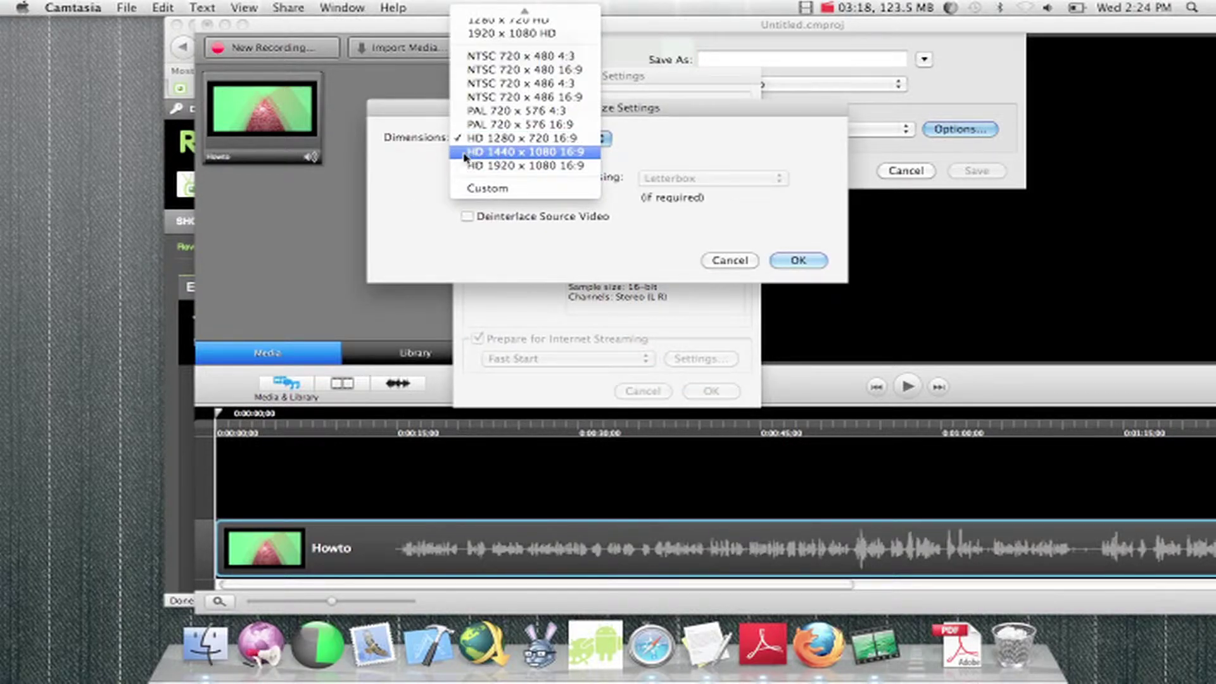
pyautogui.click(532, 152)
# Try HD 1280 x 720, then settle on HD 1920 x 1080 16:9 dimensions.
pyautogui.click(517, 140)
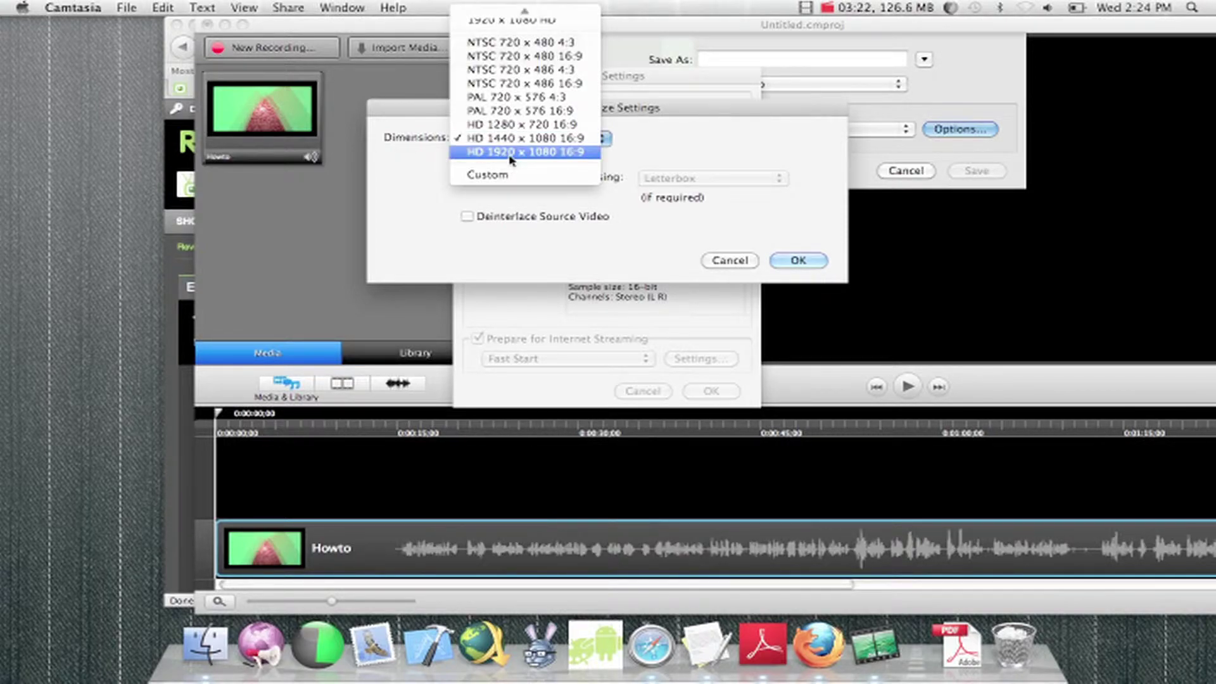
pyautogui.click(510, 157)
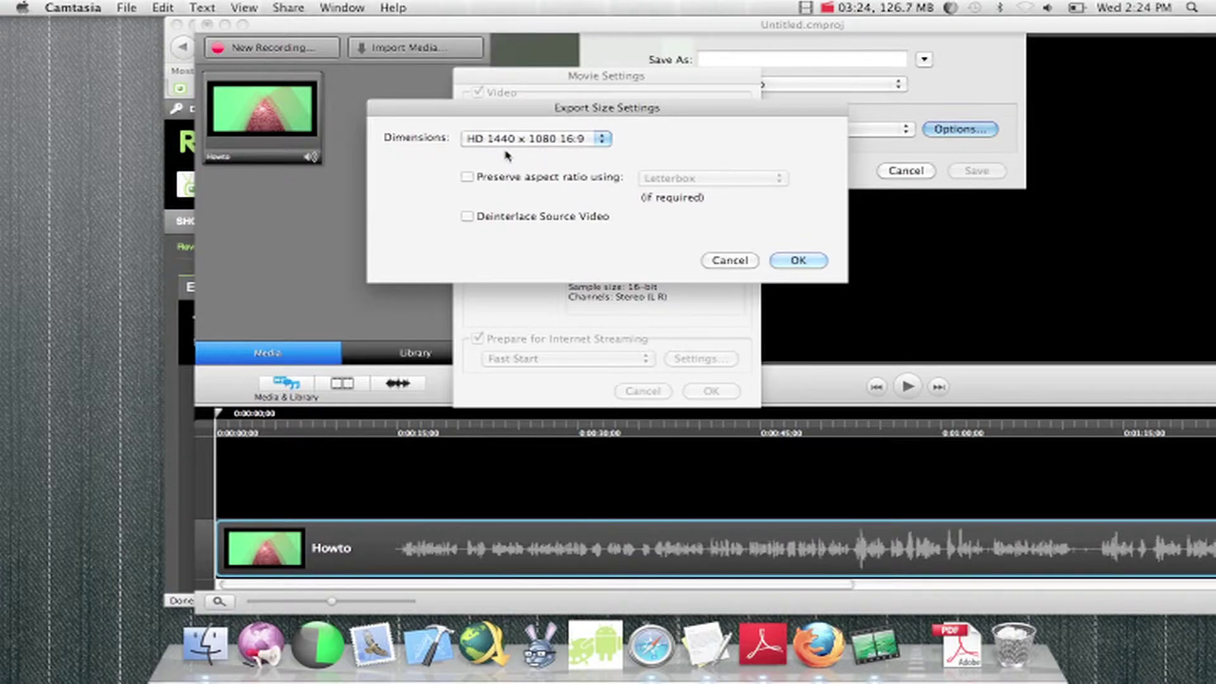
pyautogui.click(505, 141)
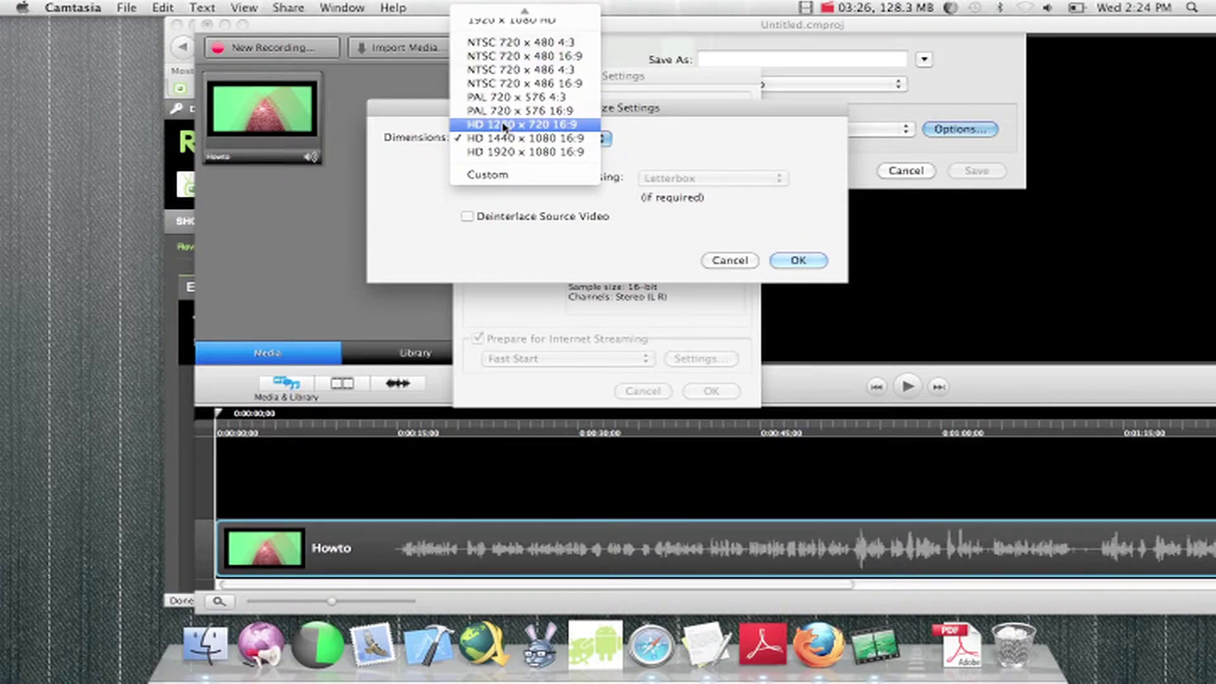
pyautogui.click(560, 129)
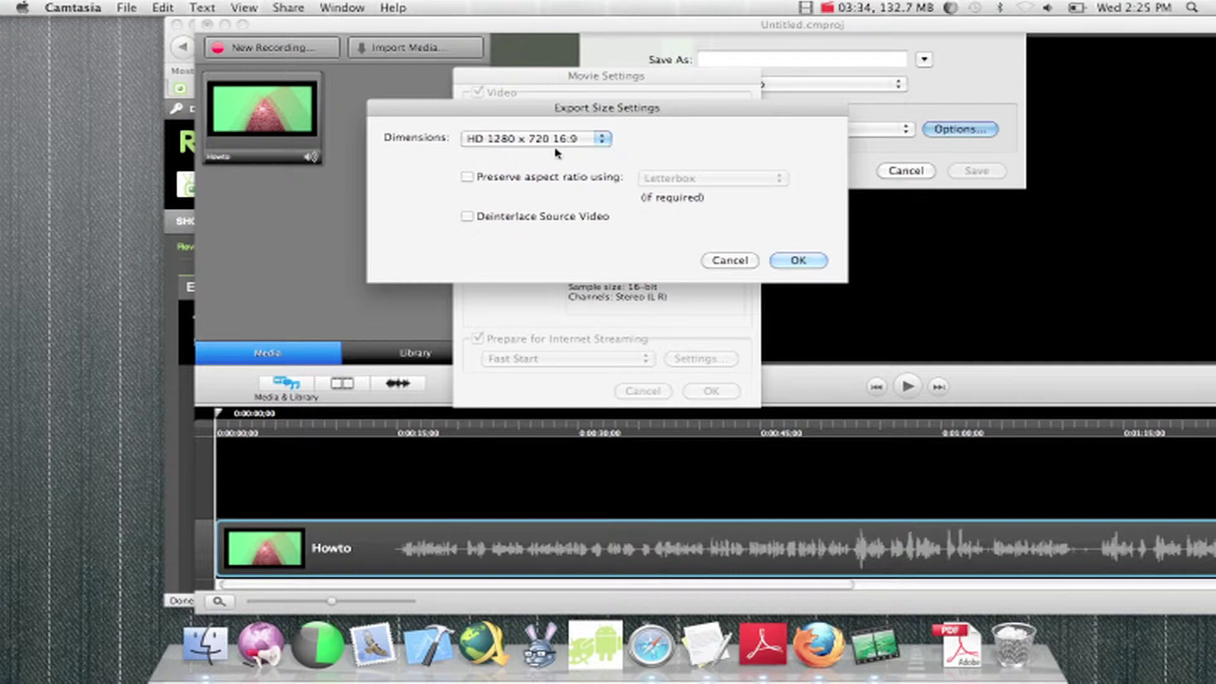
pyautogui.click(555, 148)
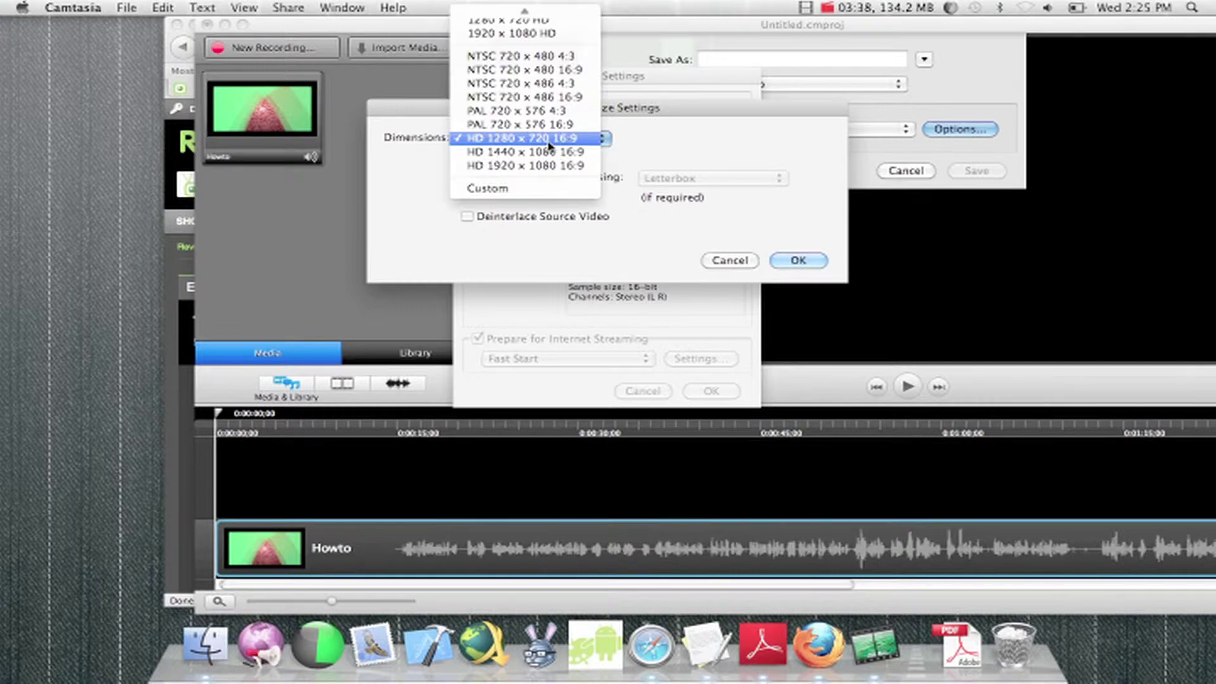
pyautogui.click(583, 168)
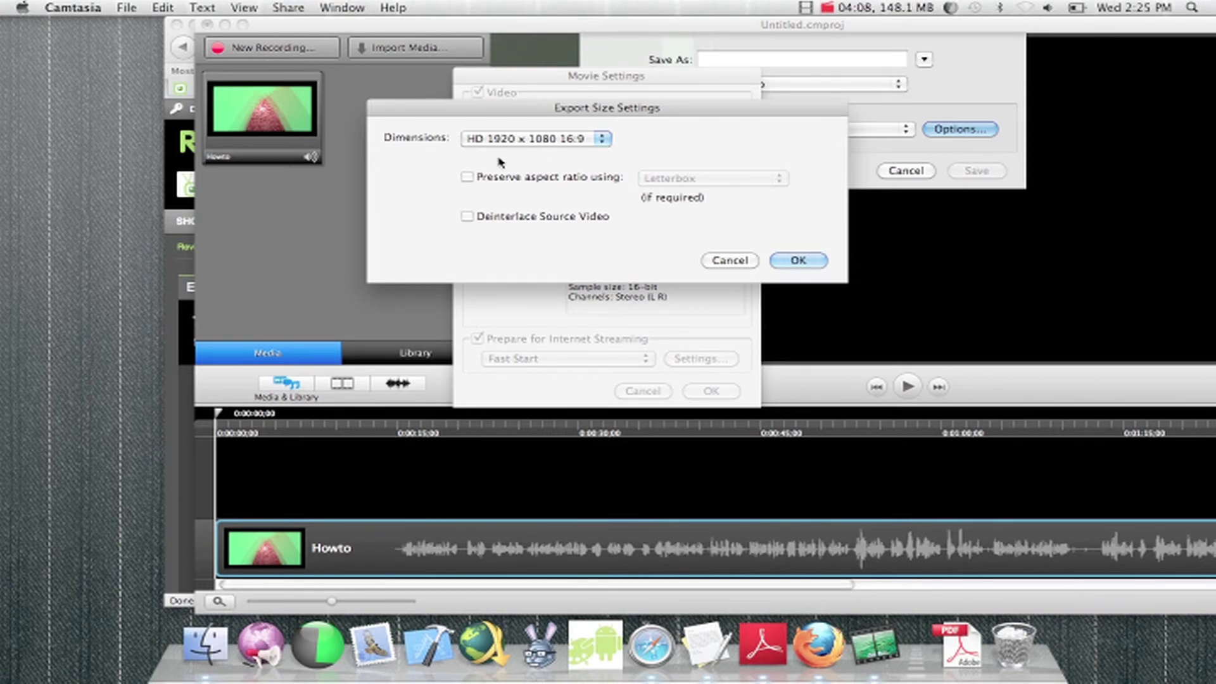
pyautogui.click(798, 261)
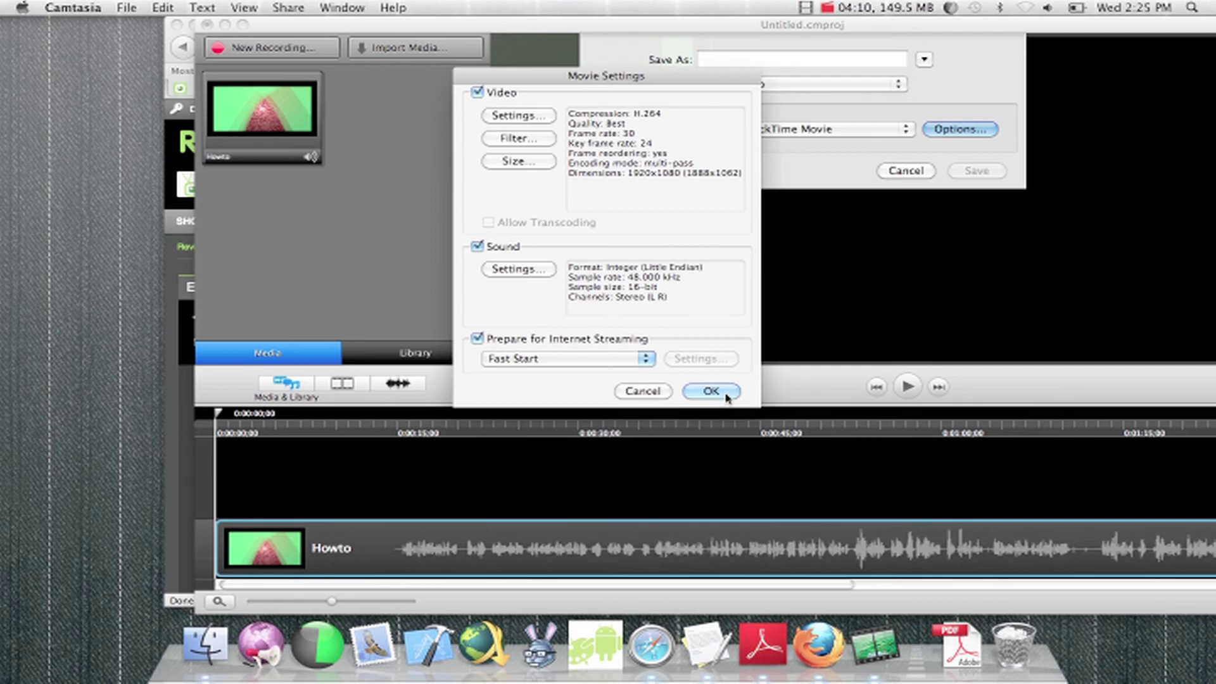